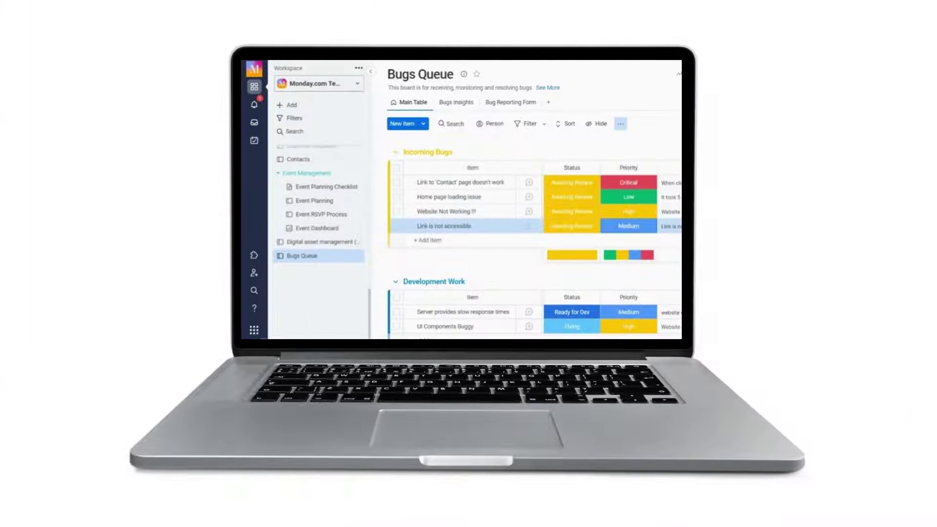
On the Main Table, show a bug's Source label choices, then select its title text and description field.
scroll(611, 231, "right", 5)
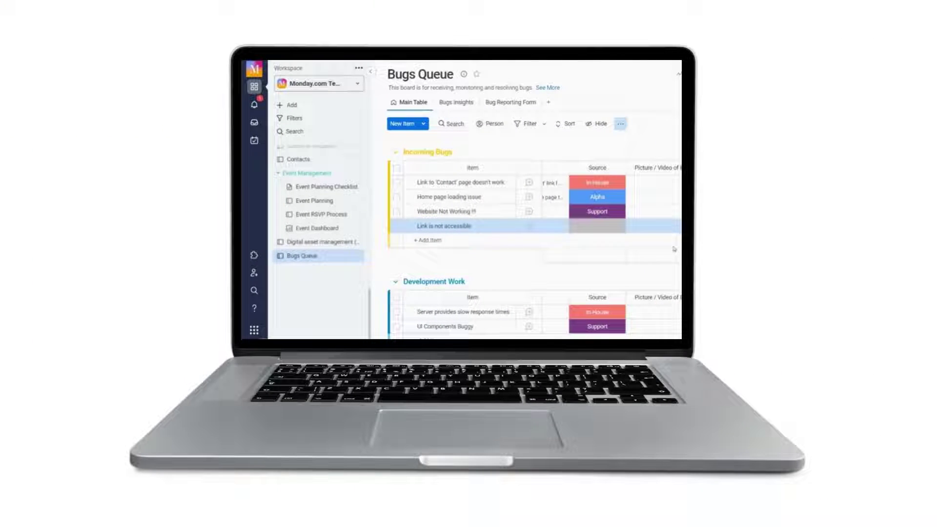
left_click(611, 231)
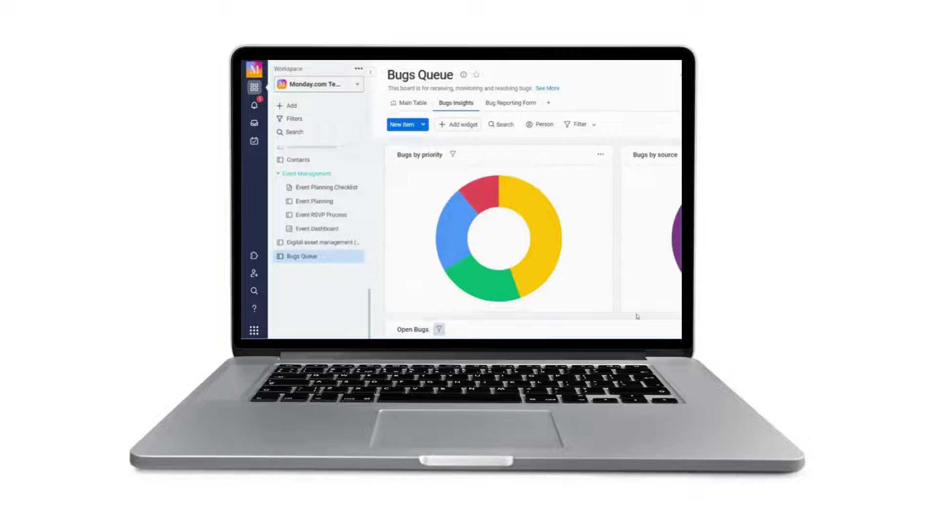
scroll(637, 316, "down", 3)
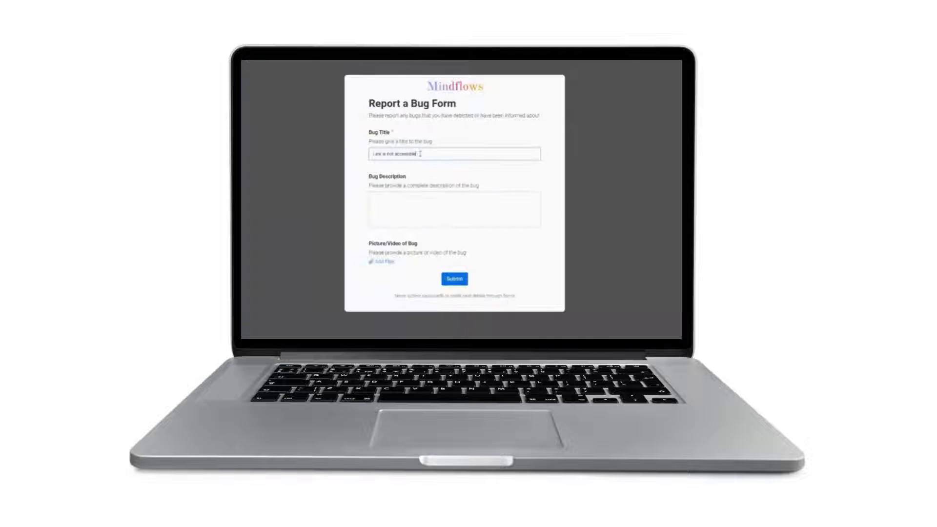
left_click_drag(419, 154, 370, 154)
left_click(405, 221)
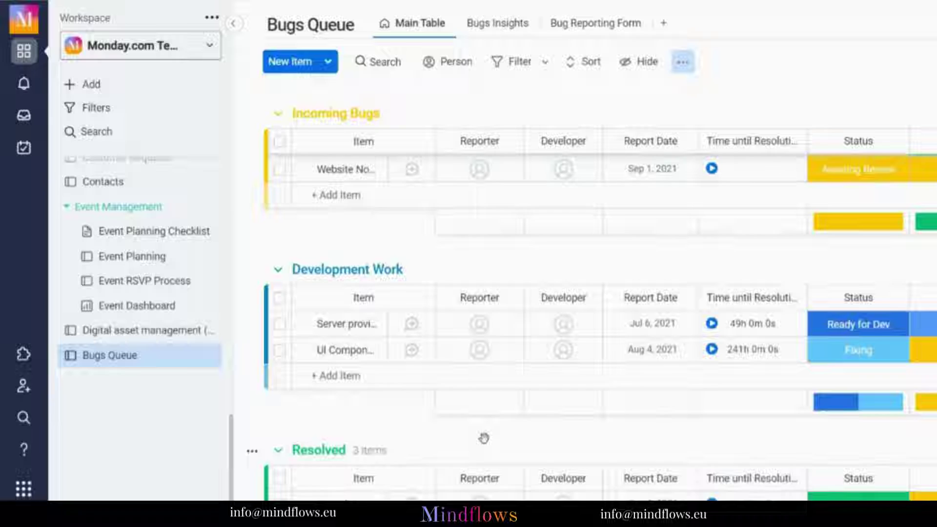
scroll(487, 444, "down", 3)
scroll(487, 445, "down", 1)
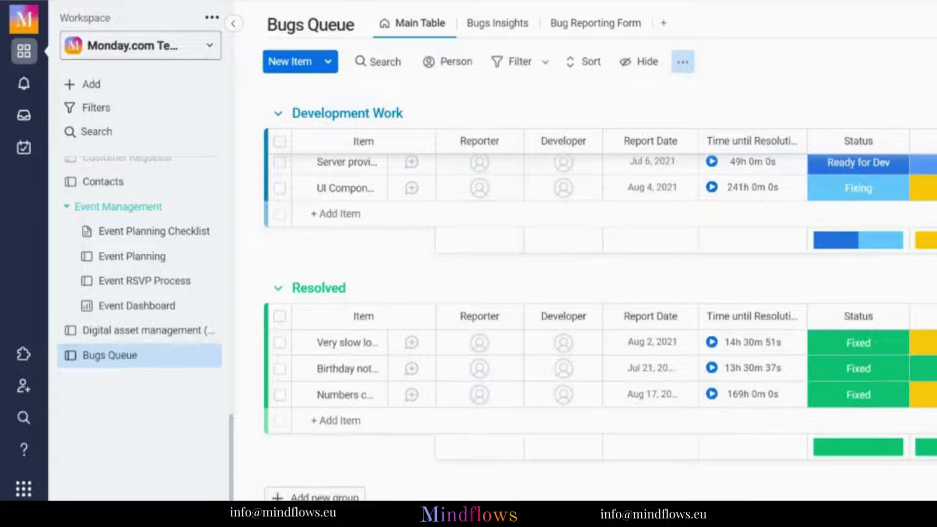
scroll(689, 446, "up", 5)
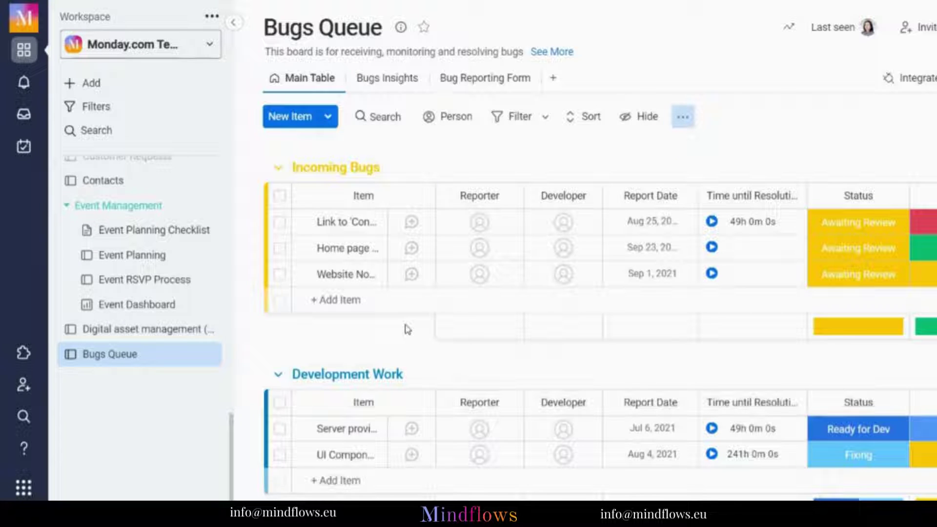
Switch to the Bug Reporting Form and copy its share link.
left_click(498, 80)
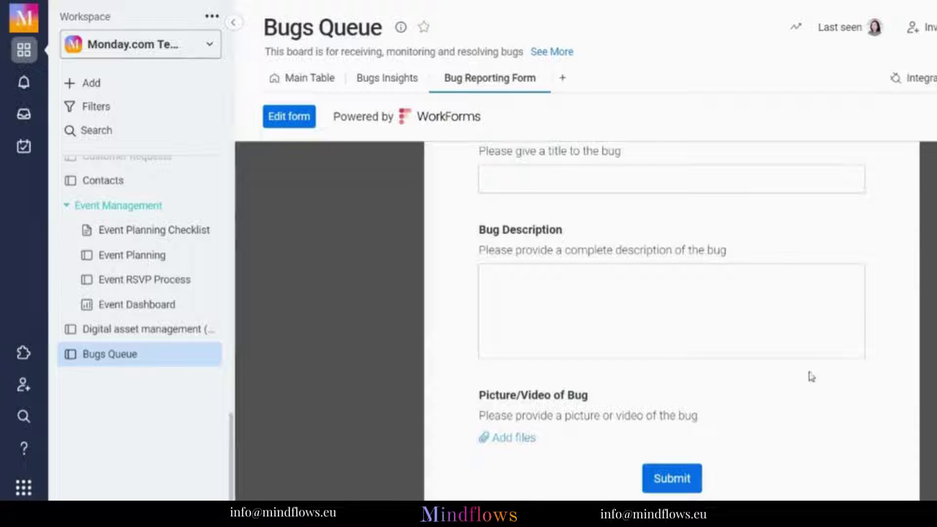
scroll(825, 330, "up", 3)
scroll(827, 330, "up", 2)
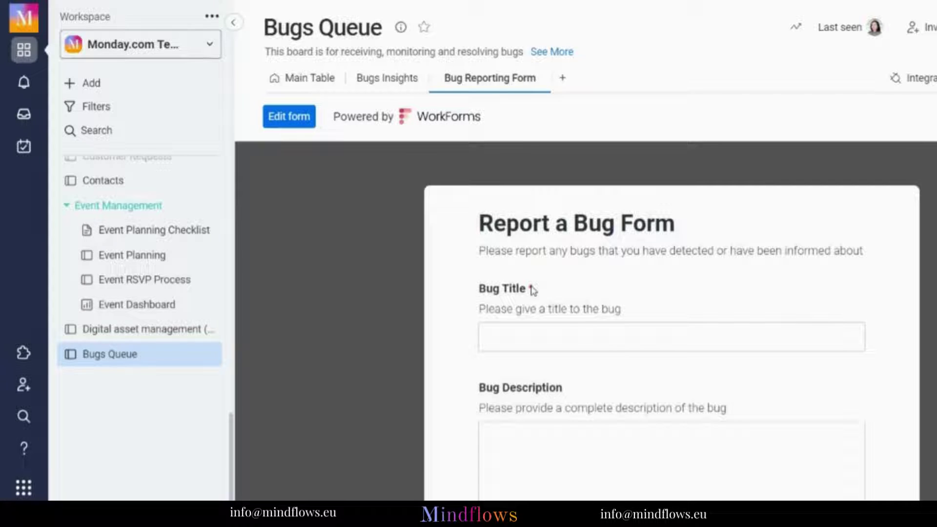
left_click(902, 209)
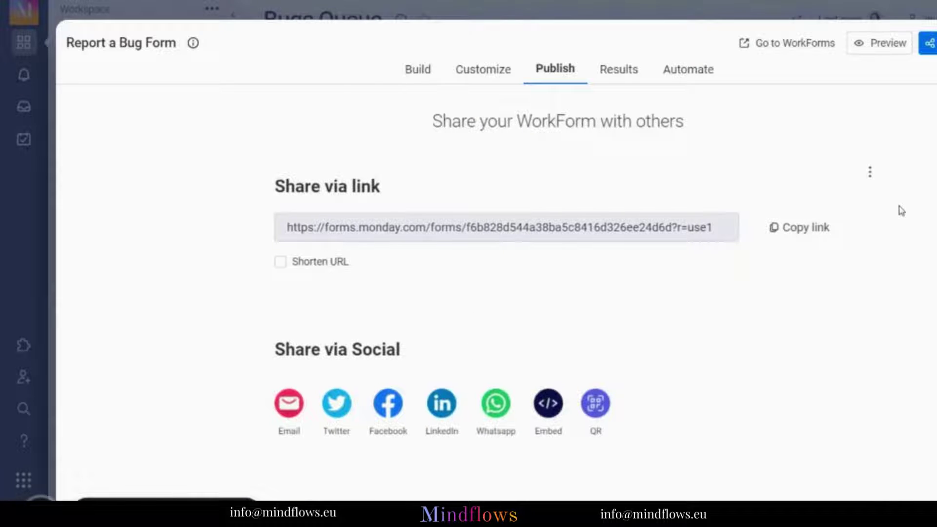
left_click(782, 236)
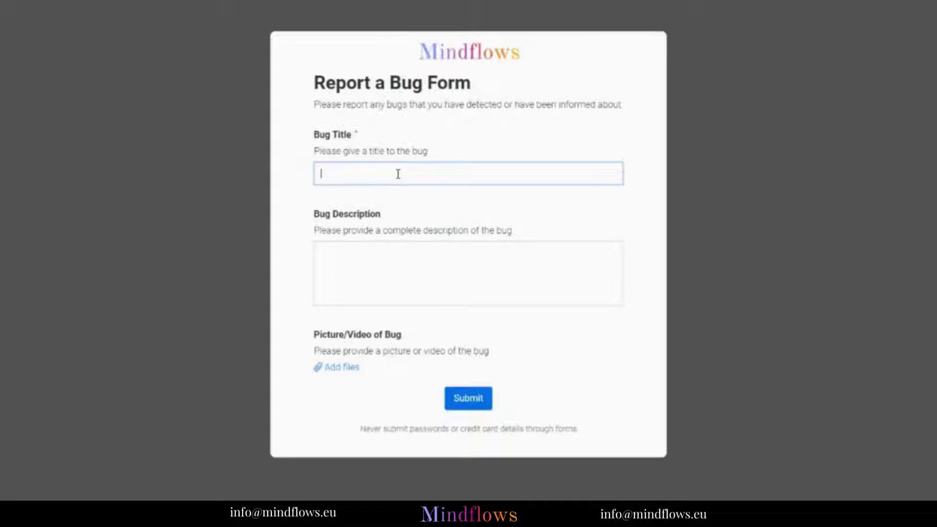
Submit a bug titled 'Link is not accessible', pasting the title as its description, then close the form editor.
type("is not accessible")
left_click_drag(406, 173, 324, 175)
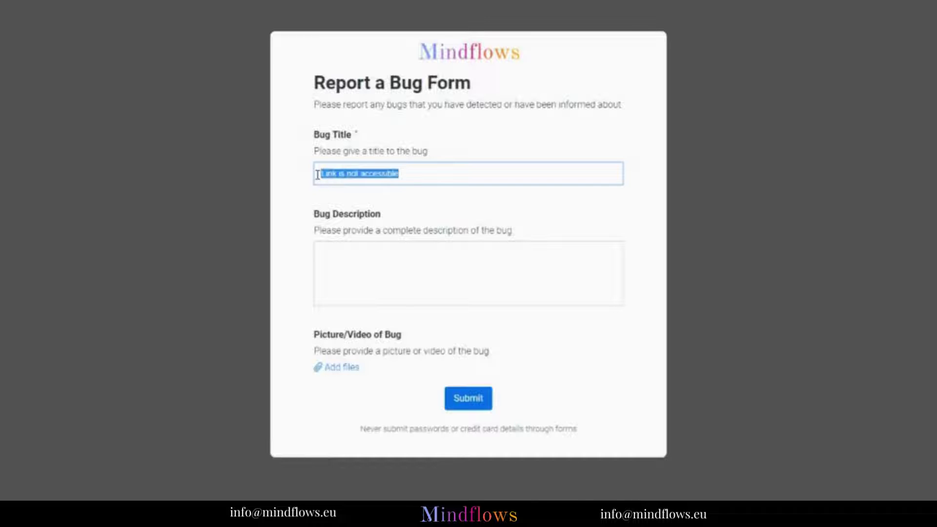
left_click(373, 270)
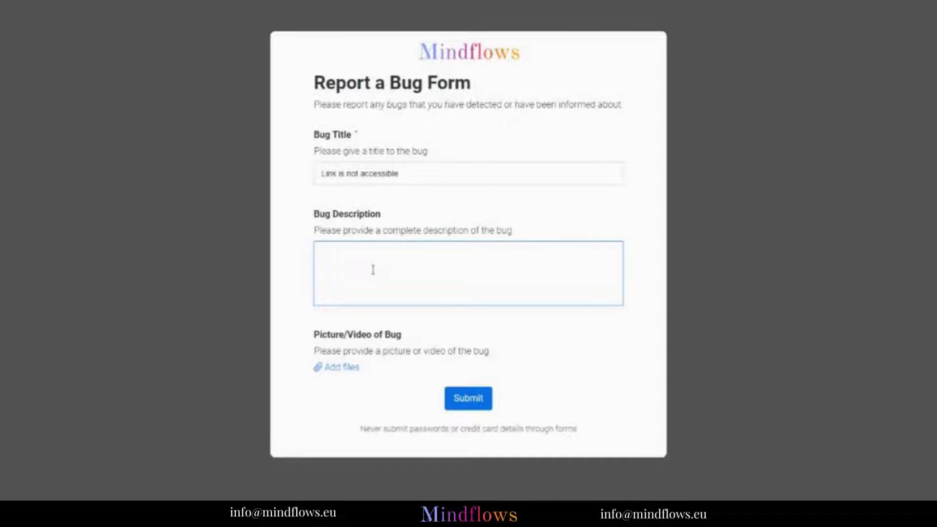
key("ctrl+v")
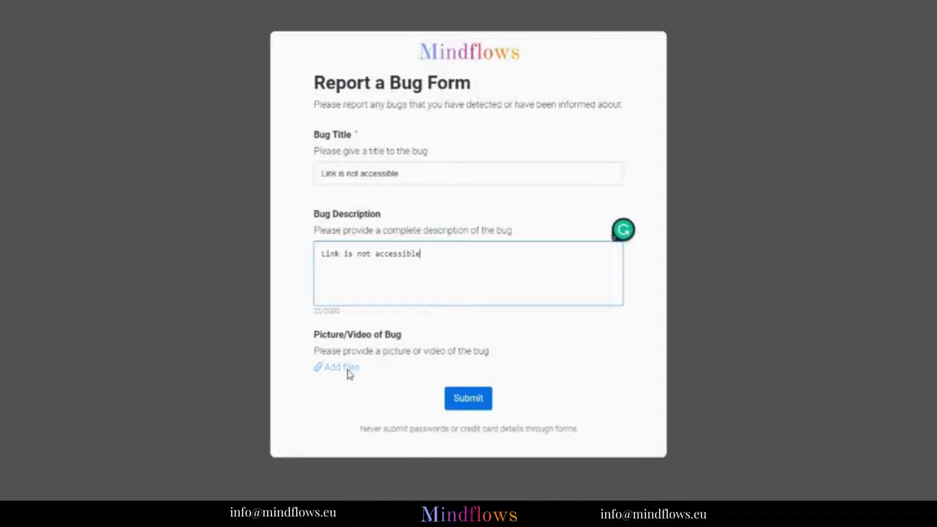
left_click(481, 405)
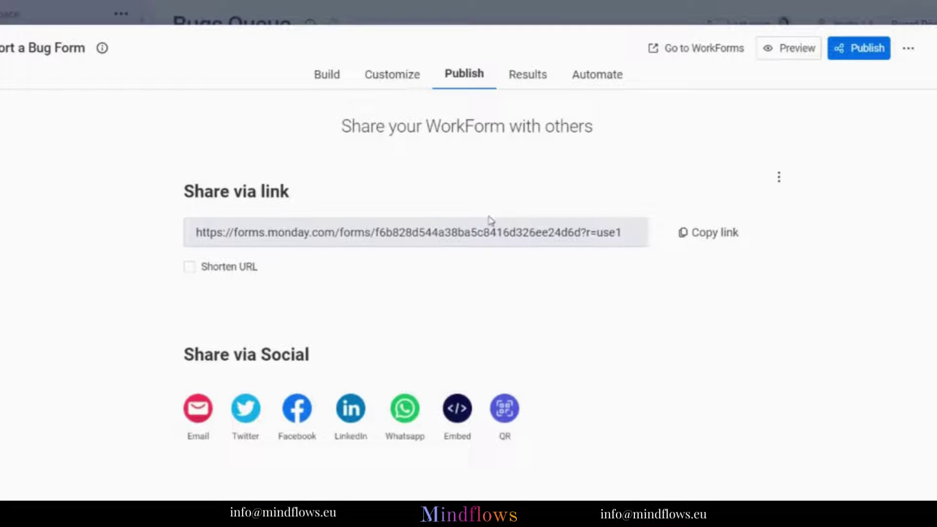
left_click(933, 50)
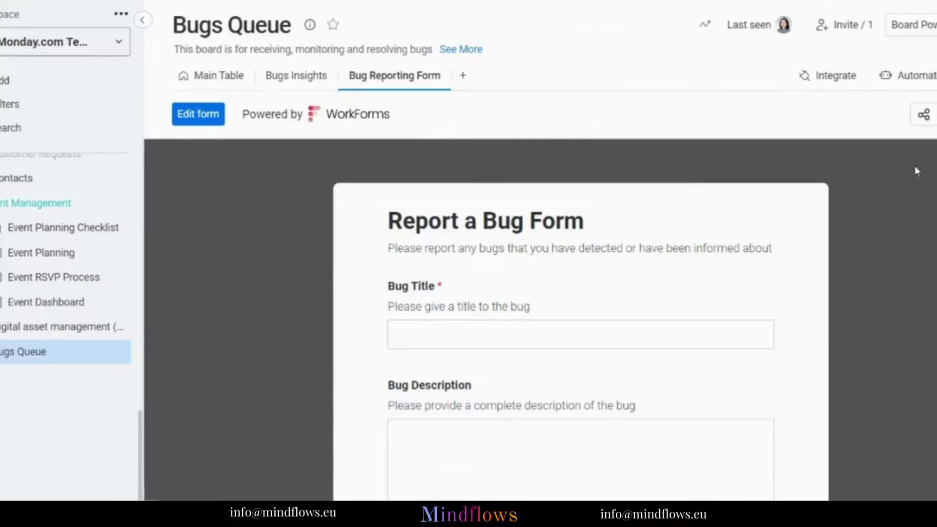
Back on the Main Table, set the Link is not accessible bug's priority to Medium.
left_click(215, 76)
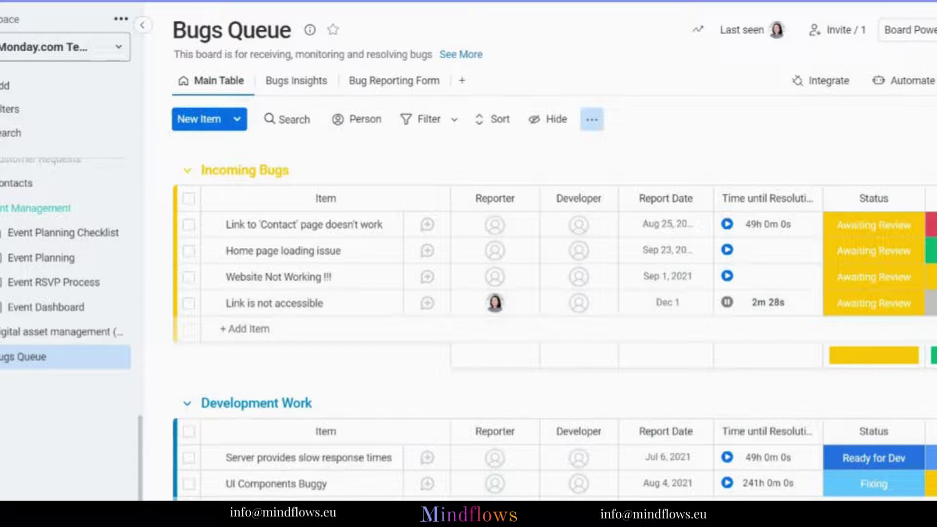
scroll(810, 310, "right", 5)
scroll(610, 331, "right", 3)
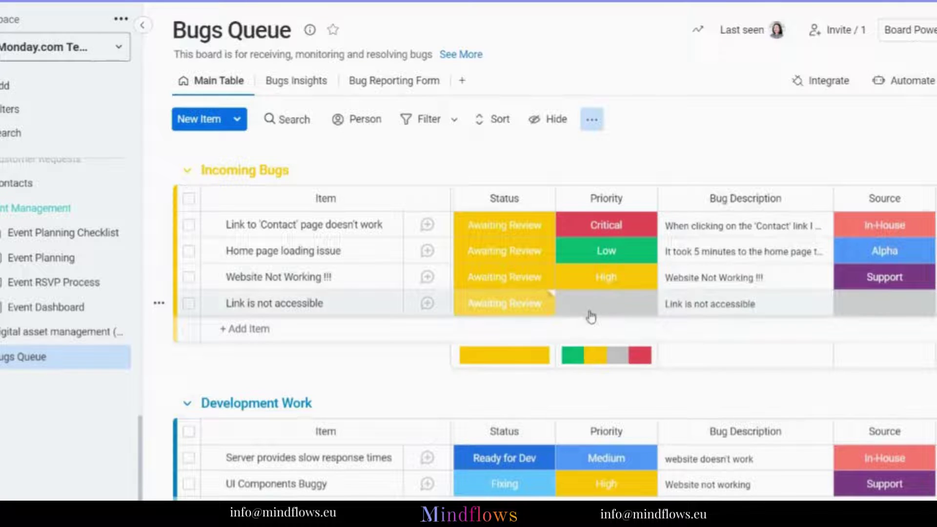
left_click(615, 315)
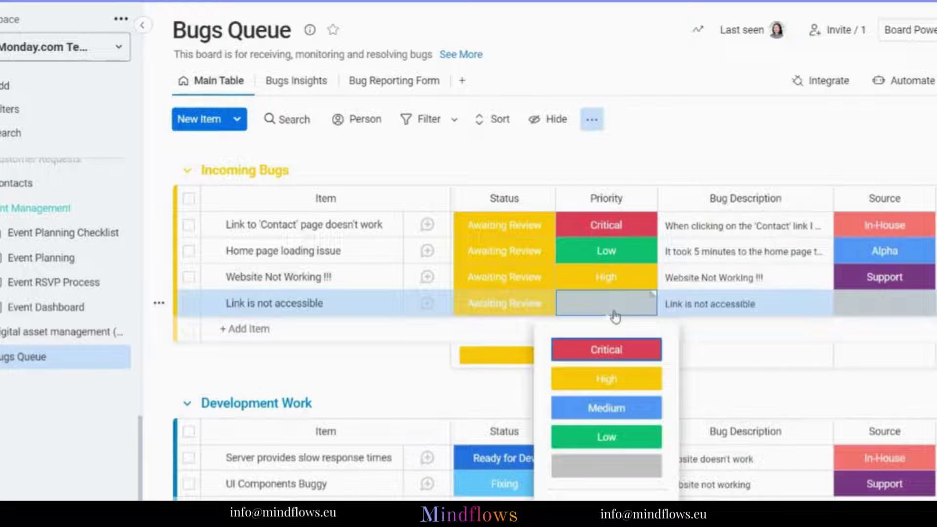
left_click(645, 408)
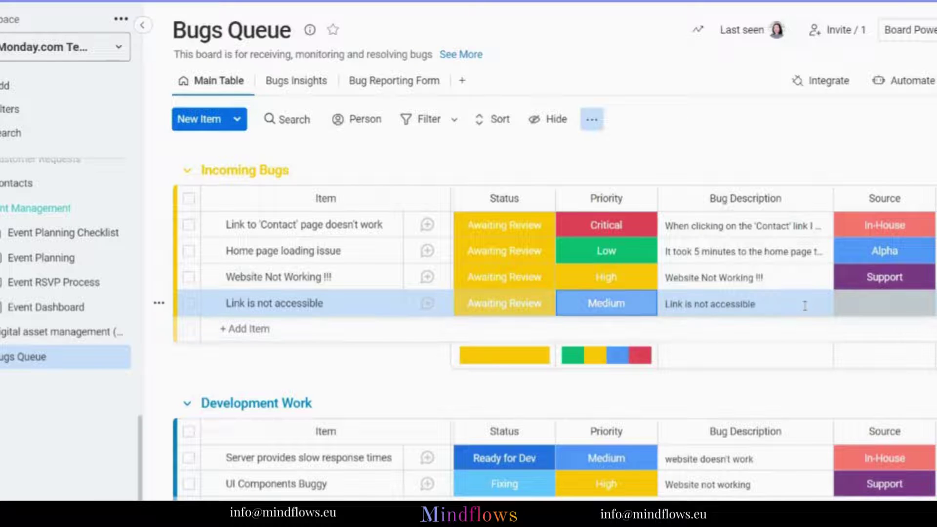
Set the bug's source to In-House.
scroll(635, 320, "right", 7)
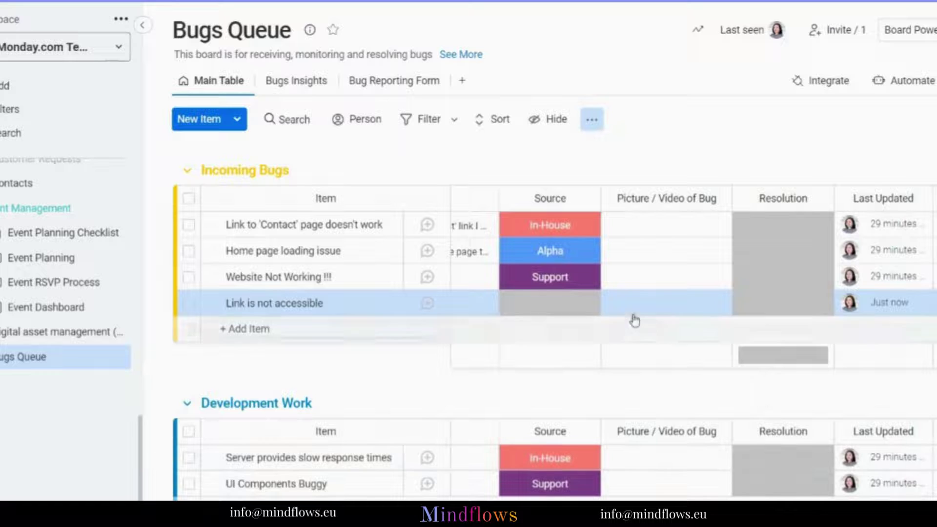
left_click(573, 311)
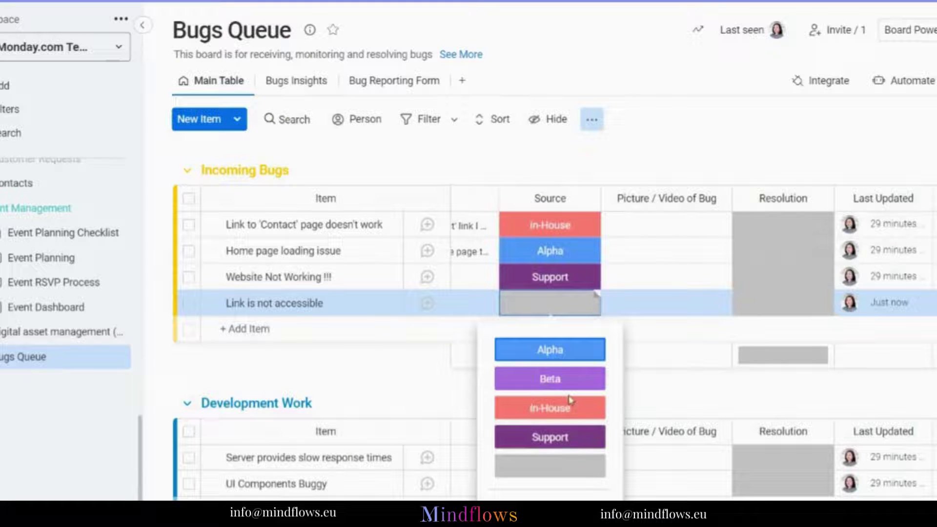
left_click(575, 417)
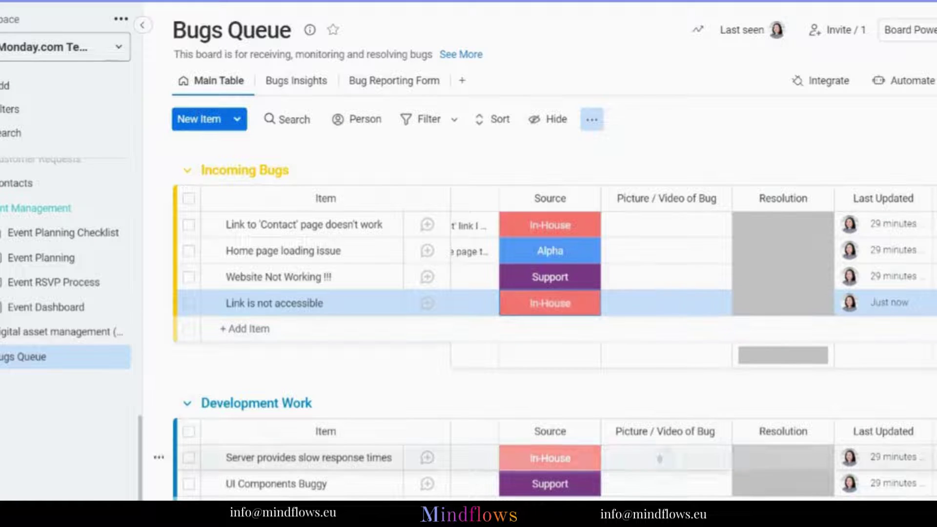
Open the bug's Resolution choices and close them without picking one.
scroll(708, 307, "right", 2)
left_click(747, 310)
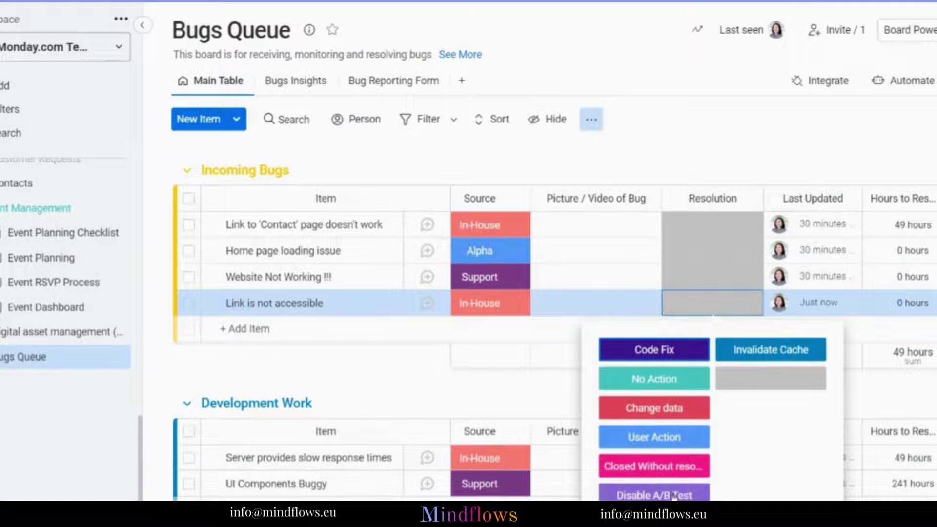
left_click(879, 395)
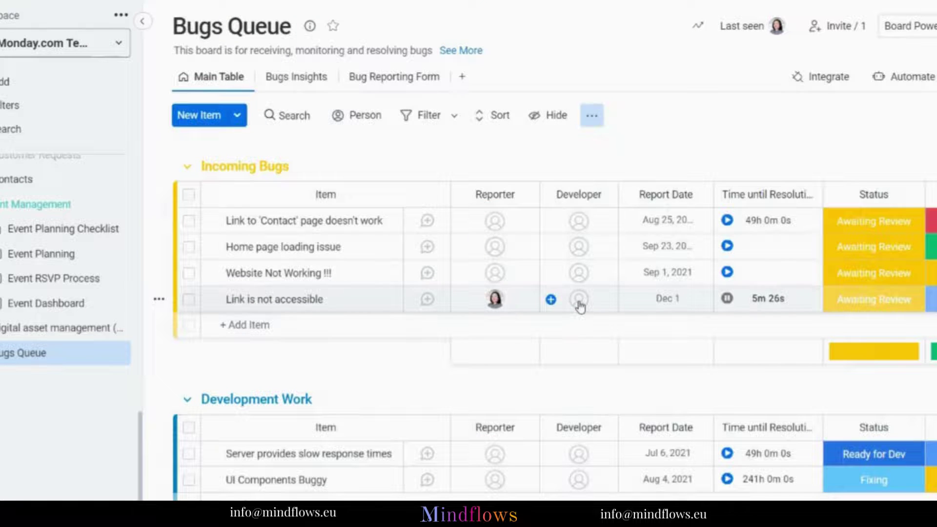
Assign the Link is not accessible bug to a developer and set its status to Ready for Dev.
left_click(579, 302)
left_click(573, 149)
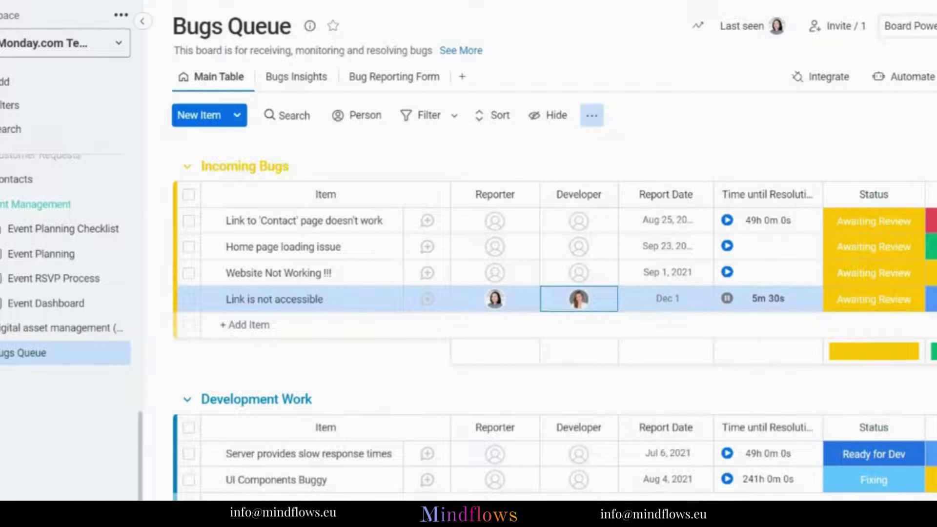
scroll(693, 341, "right", 5)
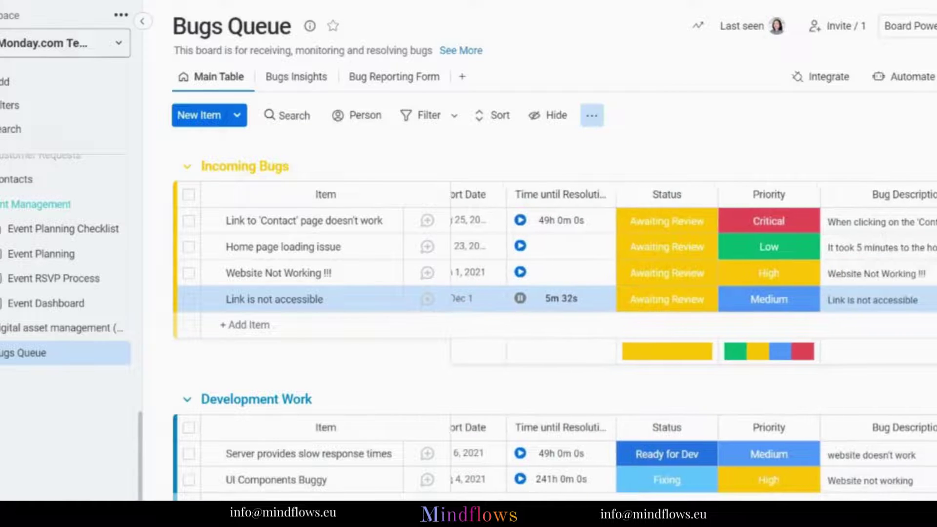
scroll(692, 341, "right", 2)
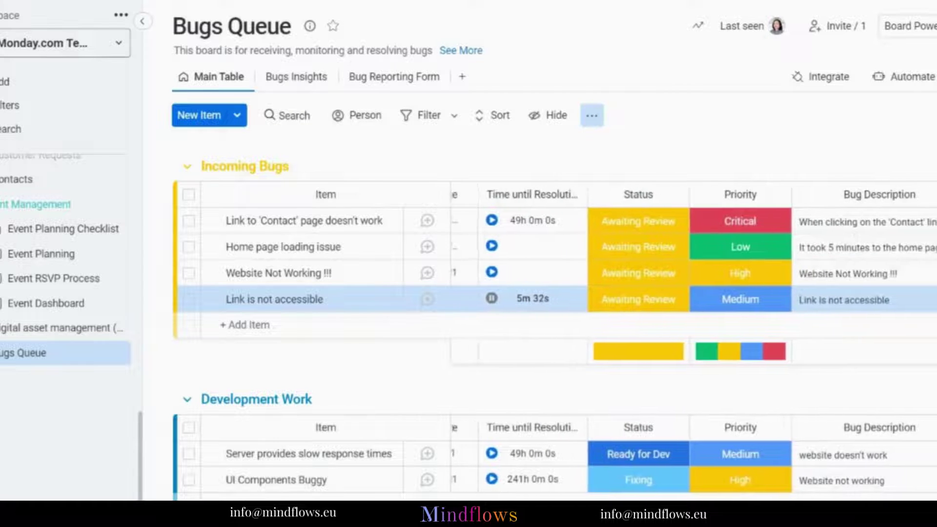
left_click(652, 302)
left_click(592, 383)
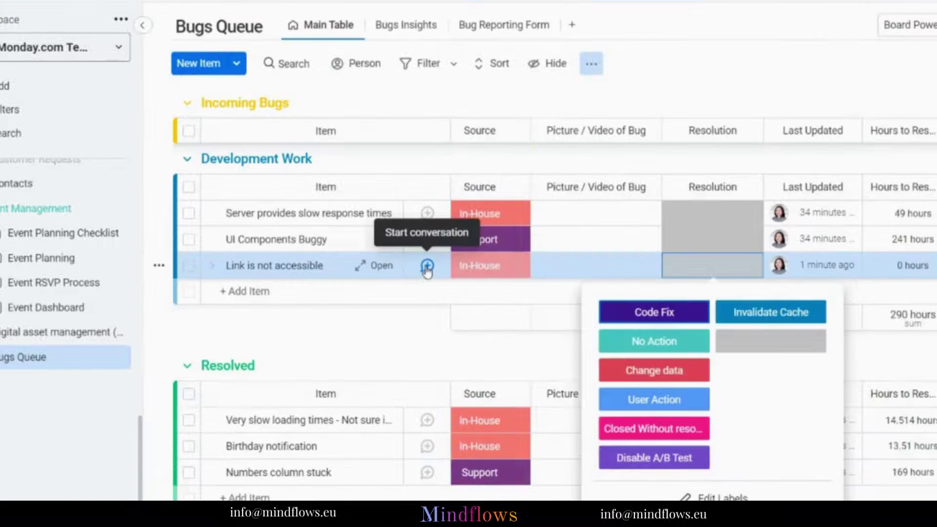
left_click(427, 267)
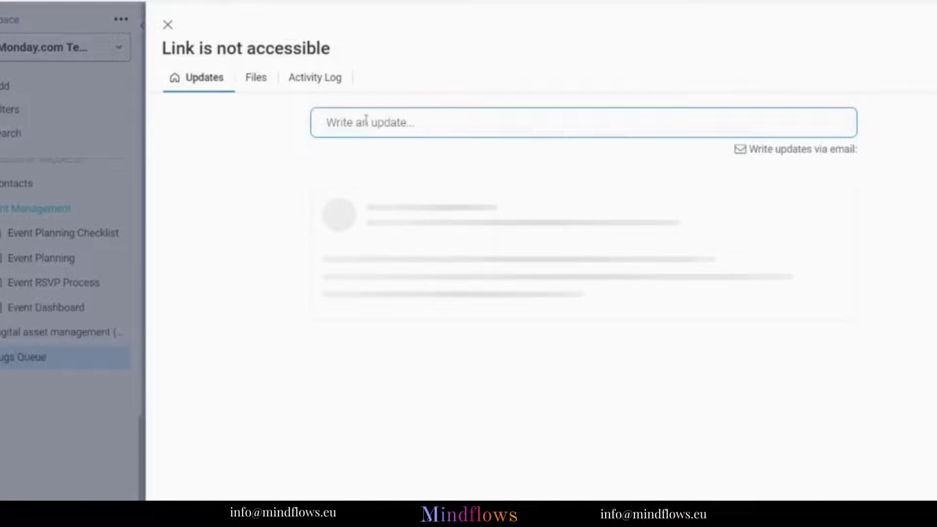
left_click(366, 122)
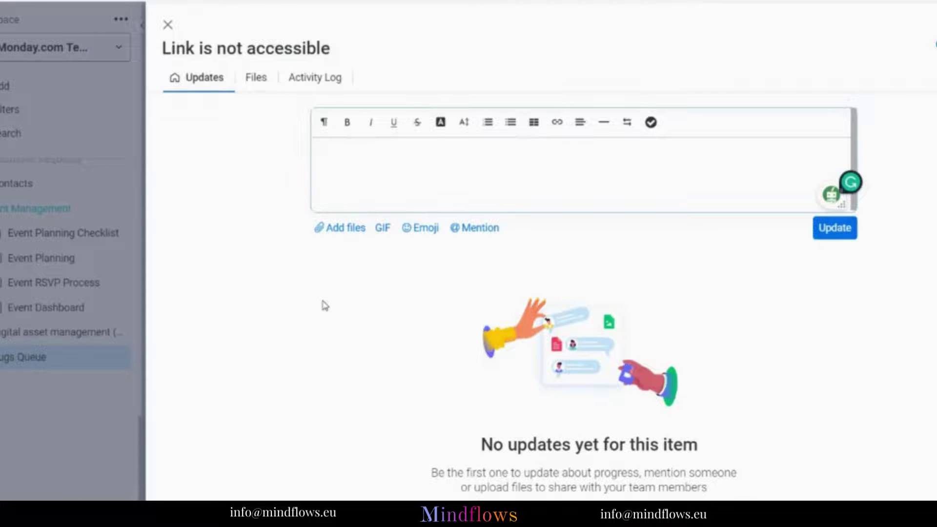
left_click(168, 25)
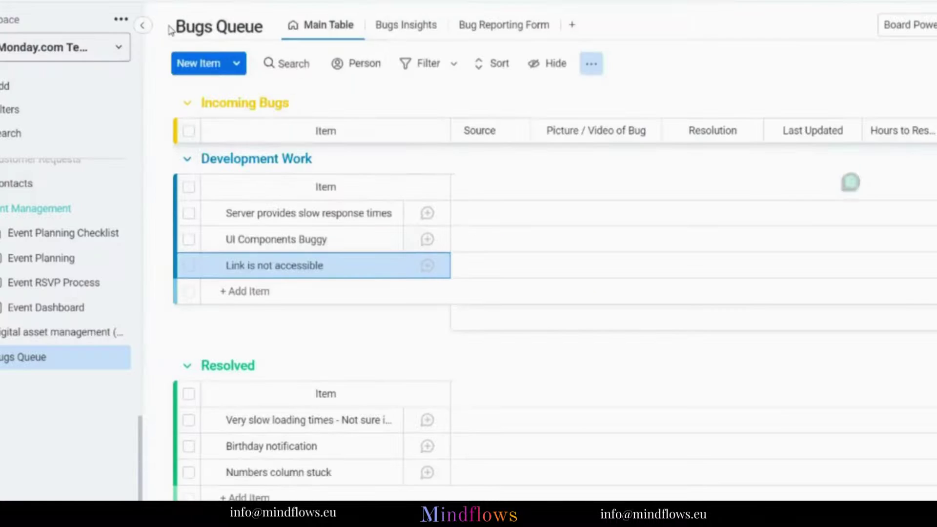
Set the bug's resolution to Code Fix and bring up the board's automations.
left_click(701, 265)
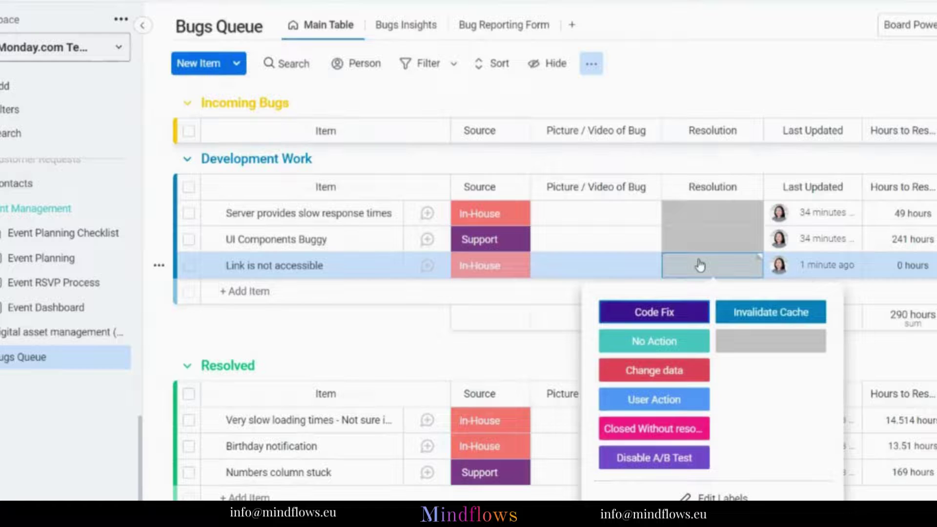
left_click(678, 309)
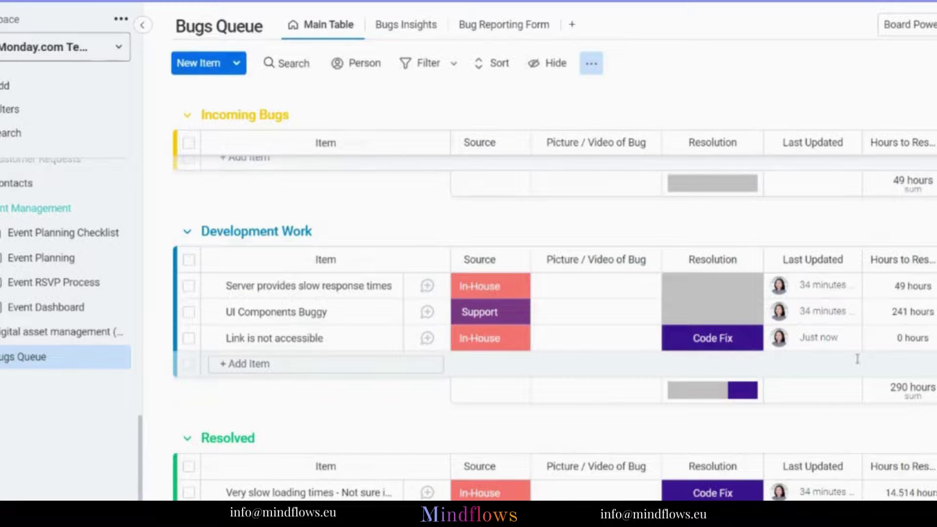
left_click(903, 80)
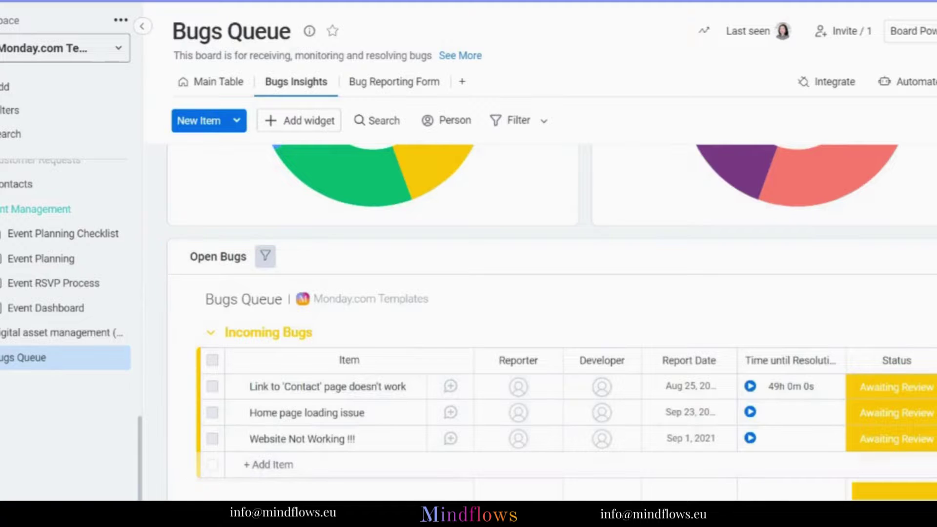
Open the Number of bugs by month chart settings and expand X Axis, Y Axis and More settings.
scroll(552, 322, "down", 15)
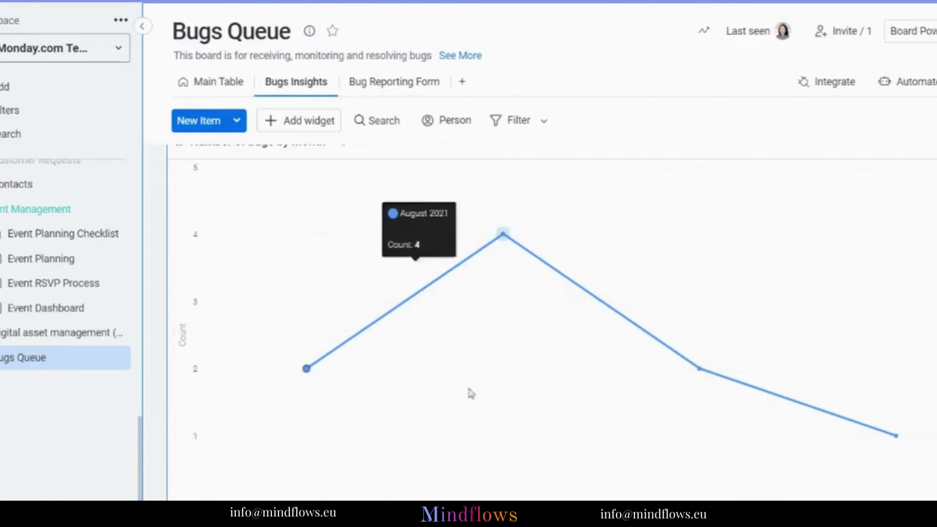
mouse_move(896, 437)
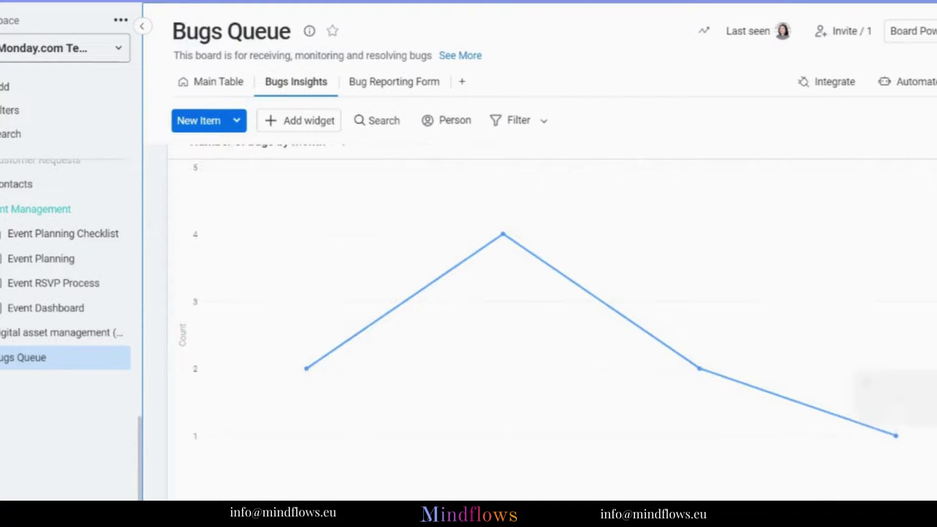
scroll(933, 438, "up", 3)
left_click(933, 279)
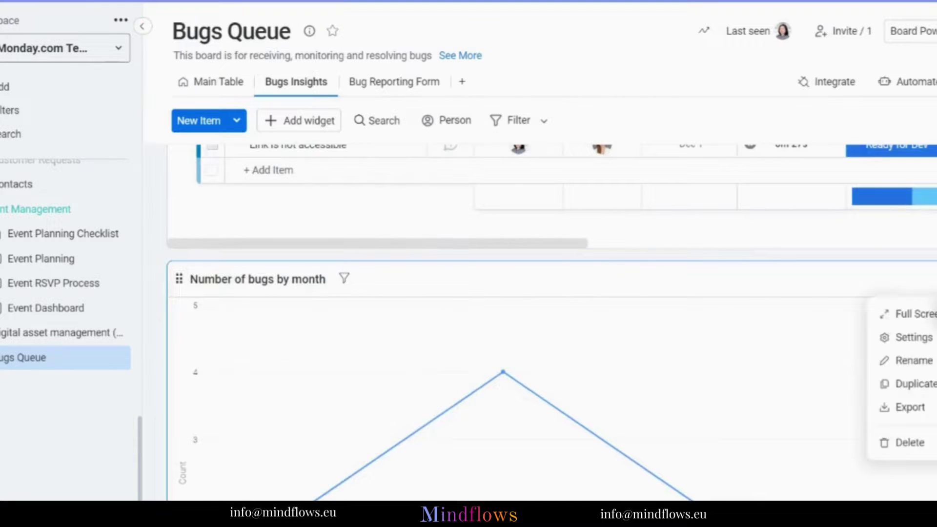
left_click(909, 338)
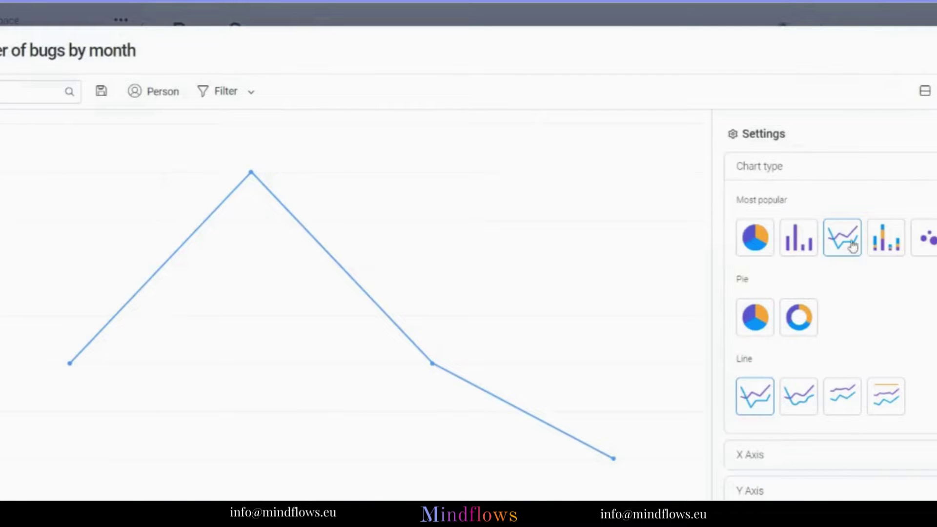
scroll(935, 341, "down", 3)
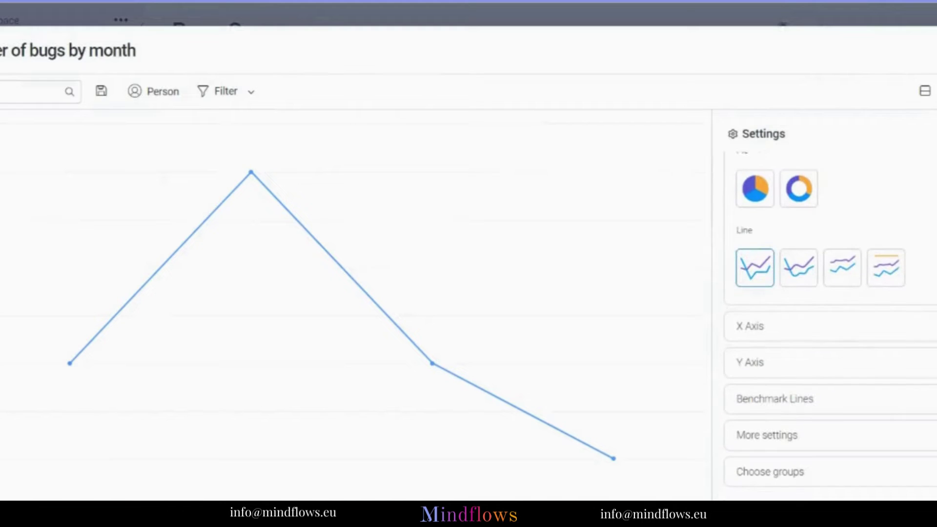
left_click(934, 326)
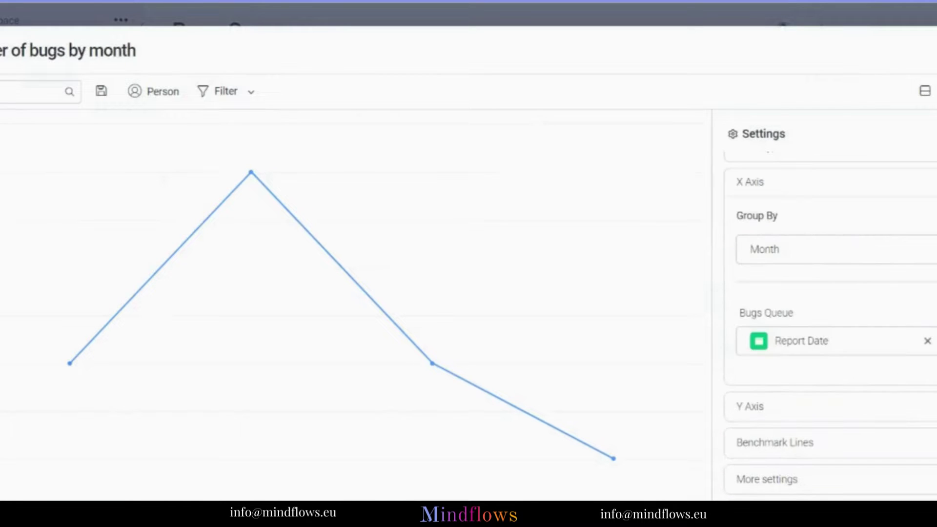
left_click(932, 406)
left_click(927, 468)
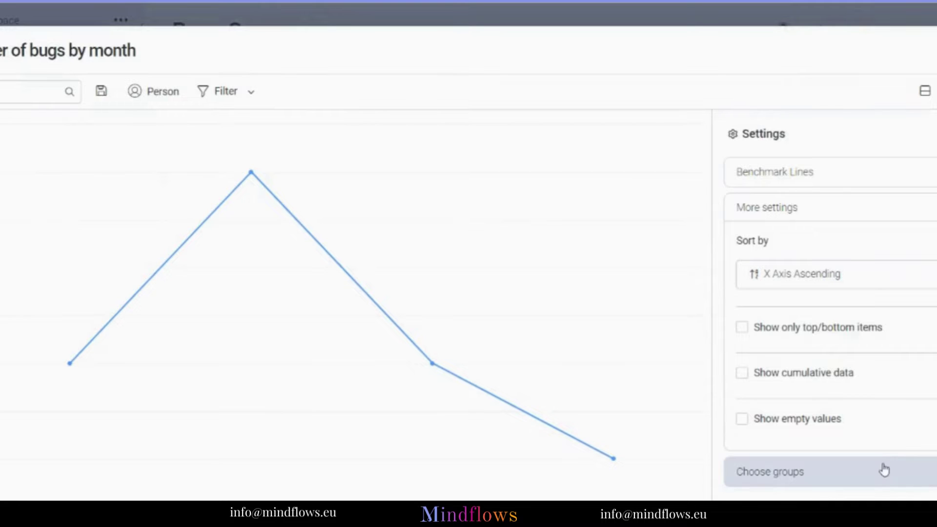
Close the Number of bugs by month chart settings with Esc.
key("Escape")
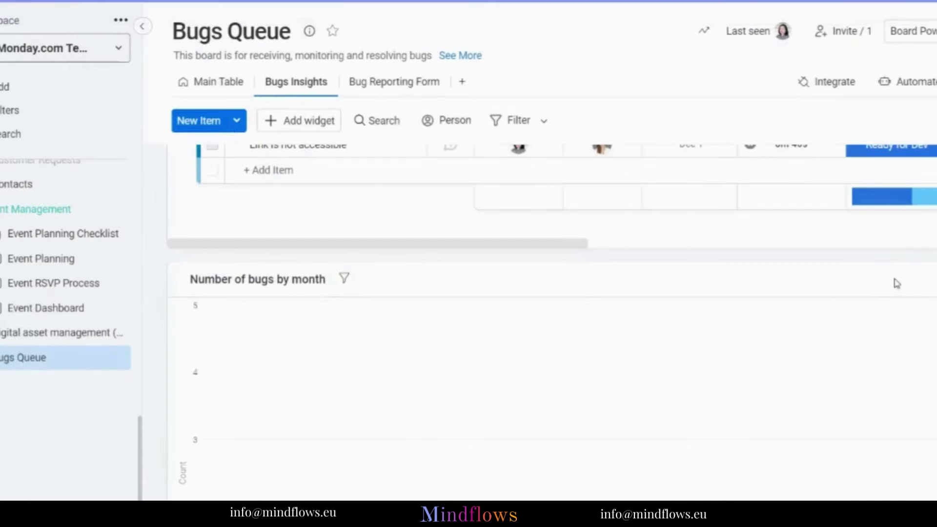